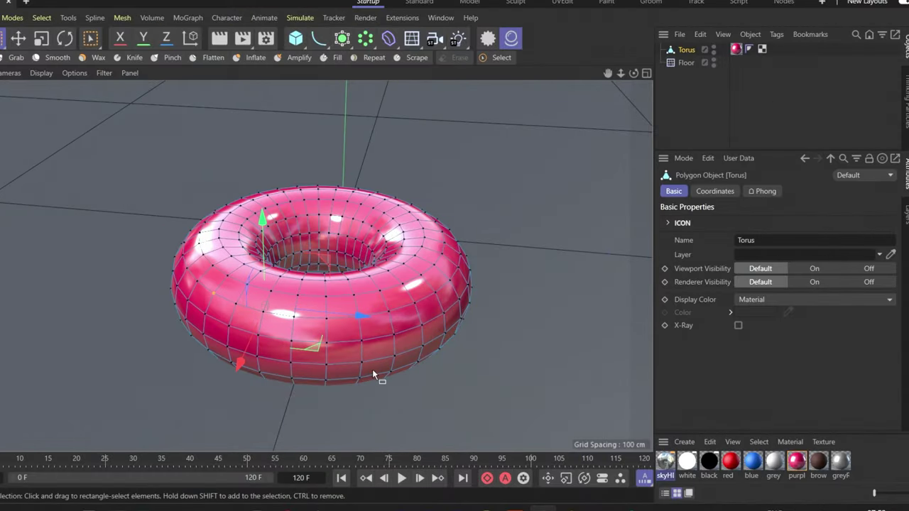
Orbit around the spiked torus and zoom in on its chain of edit nodes.
scroll(374, 371, down, 3)
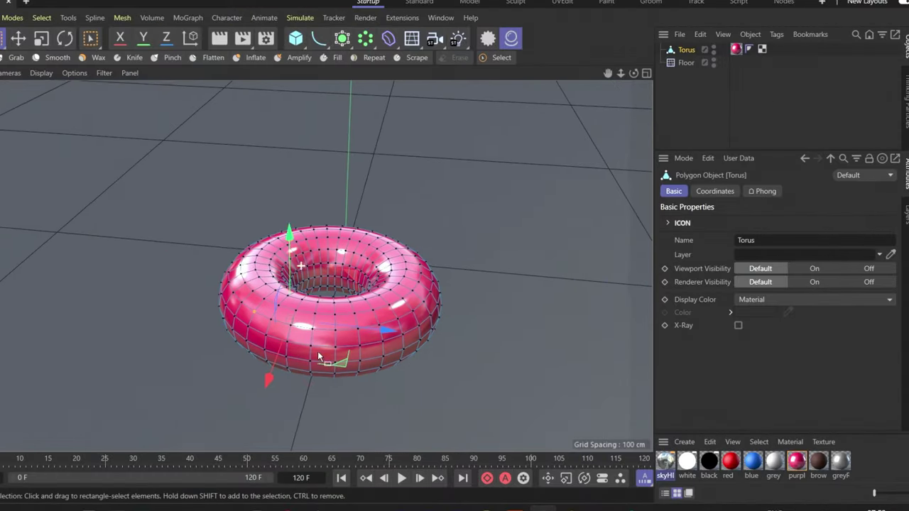
alt+drag(317, 350, 323, 313)
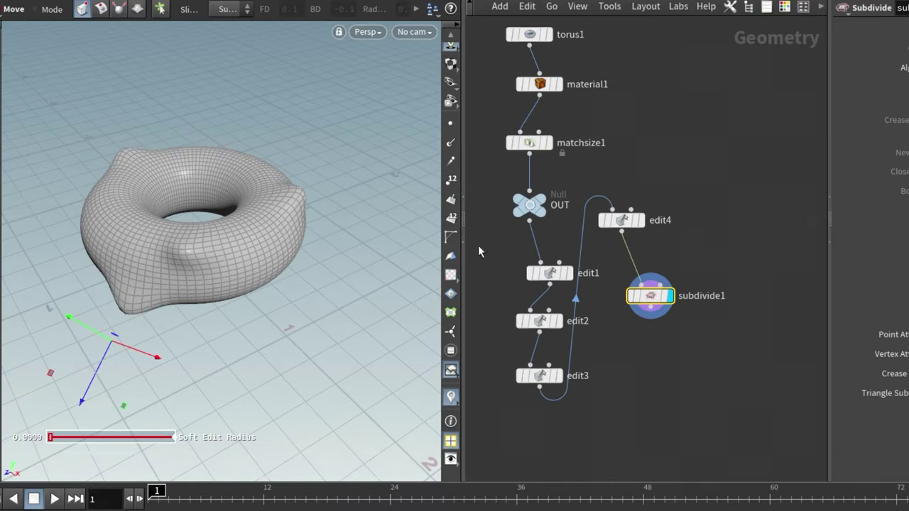
mouse_move(517, 325)
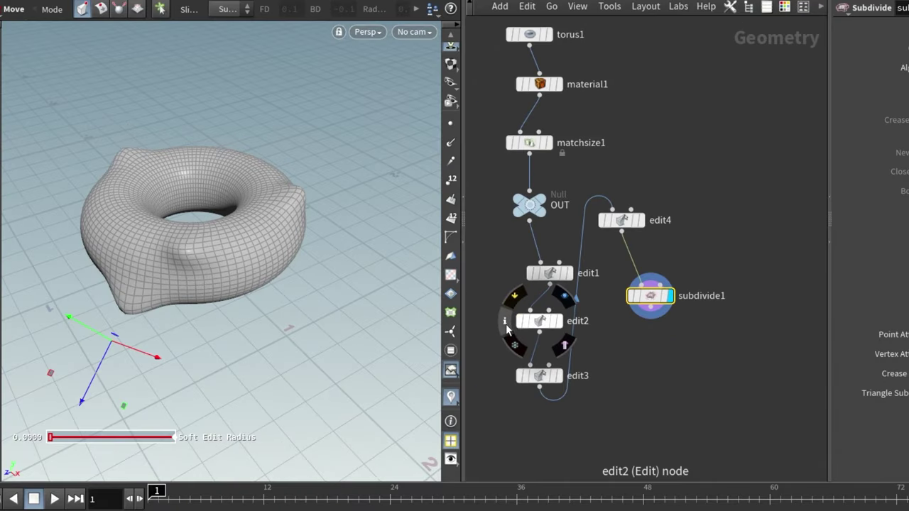
scroll(706, 389, up, 2)
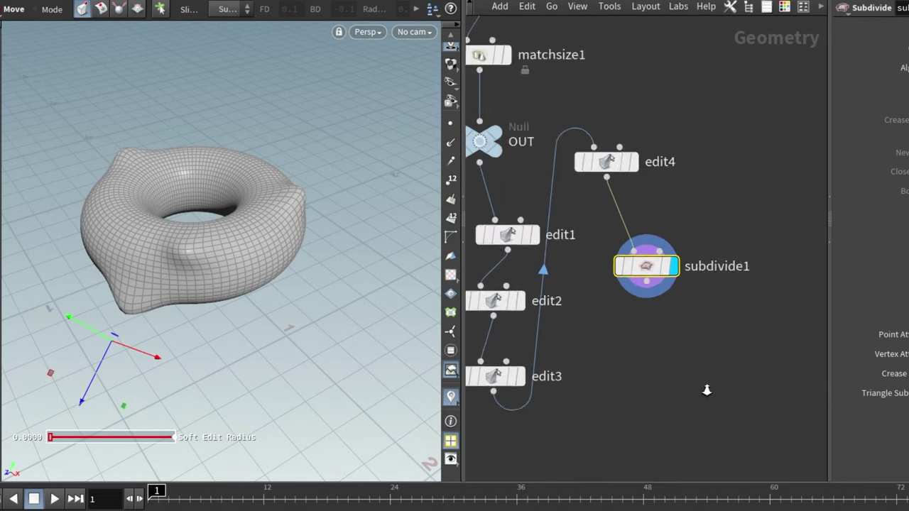
scroll(596, 348, up, 2)
middle_drag(596, 349, 697, 341)
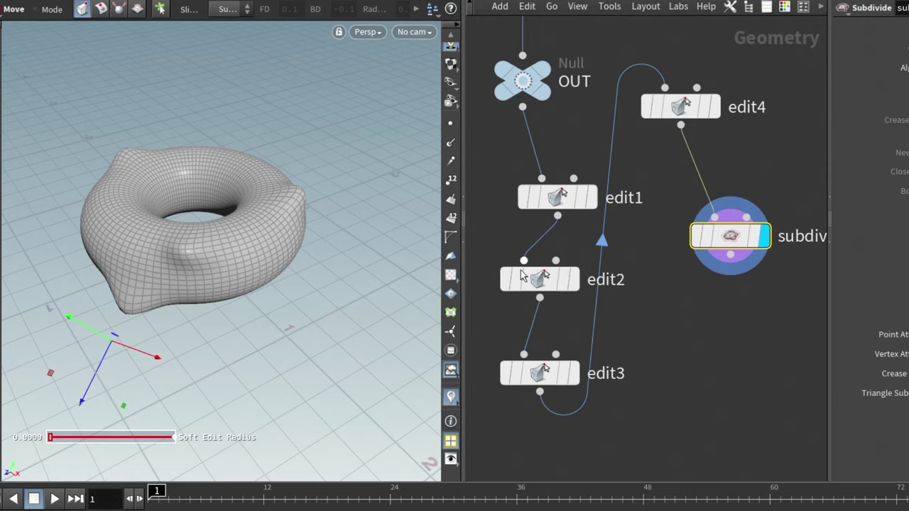
mouse_move(502, 282)
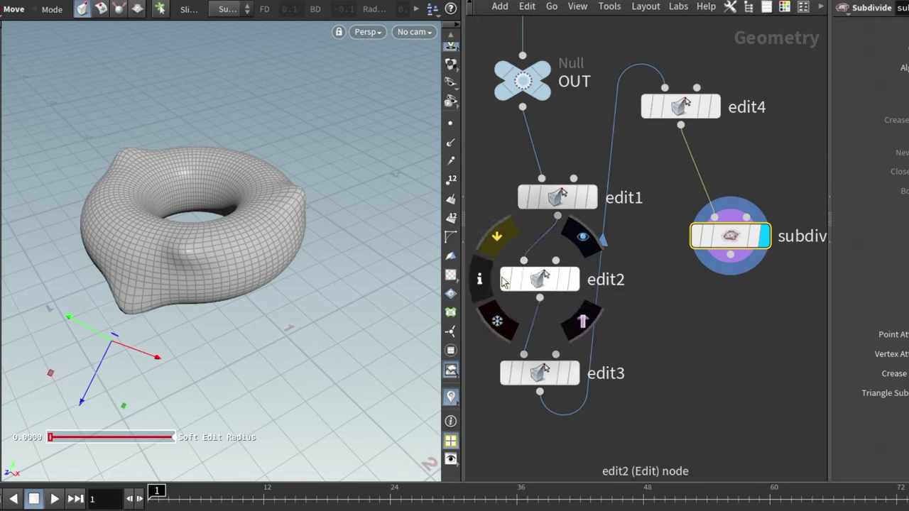
Bypass and re-enable edit3, edit4 and edit1 to compare the torus with and without each dent.
click(506, 375)
click(506, 375)
click(506, 375)
click(506, 375)
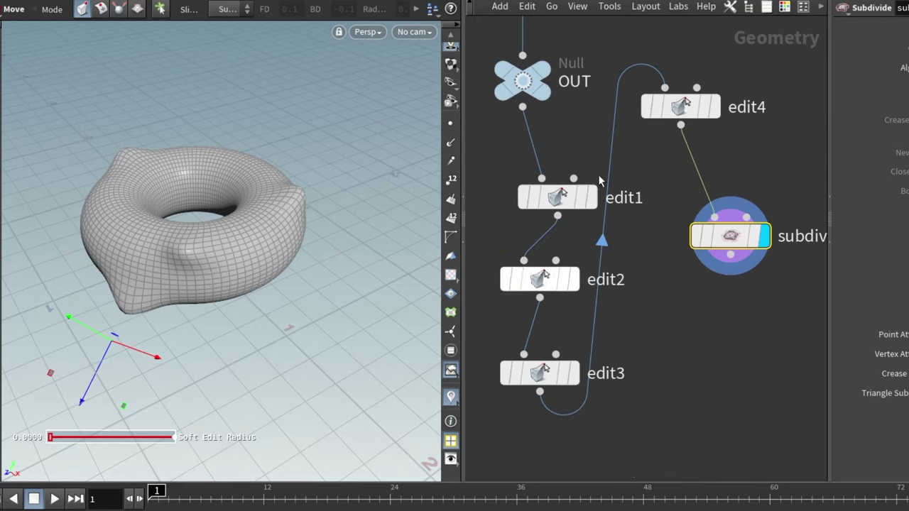
click(647, 103)
click(648, 103)
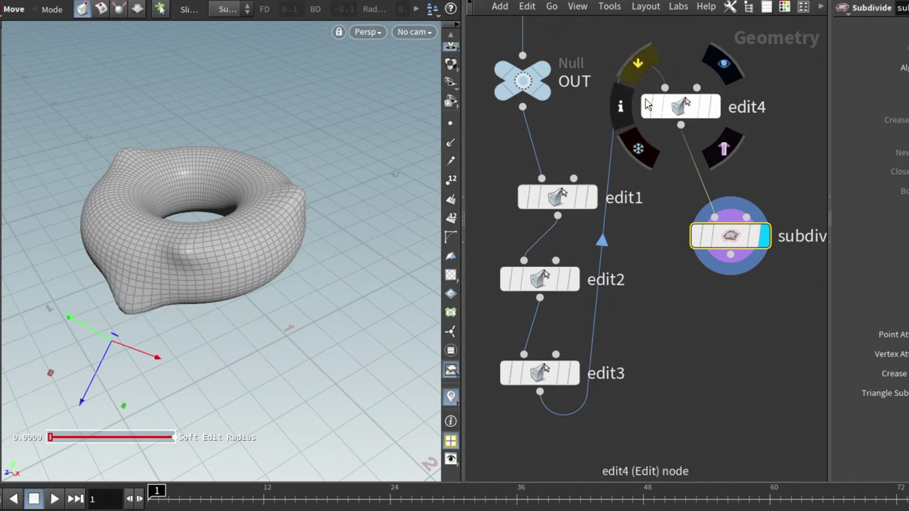
click(521, 204)
click(522, 203)
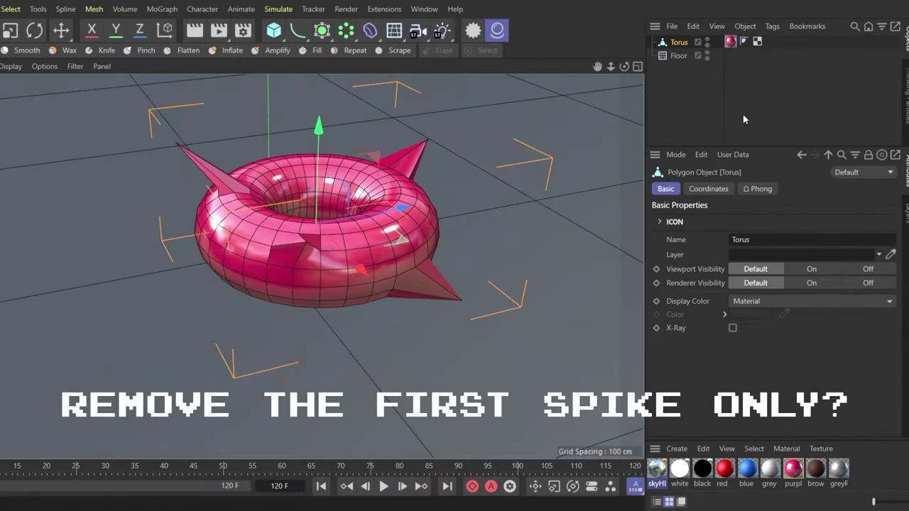
Add a Subdivision Surface generator and parent the Torus under it.
click(688, 93)
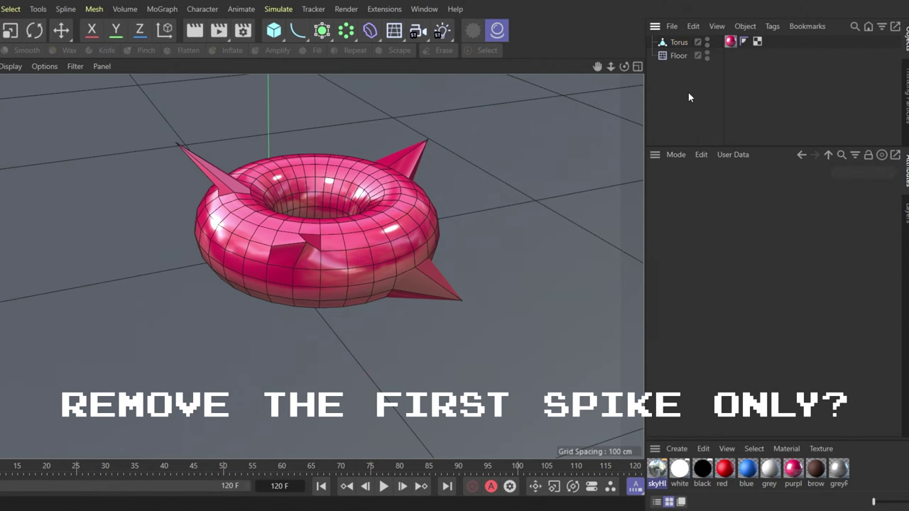
click(330, 36)
click(361, 49)
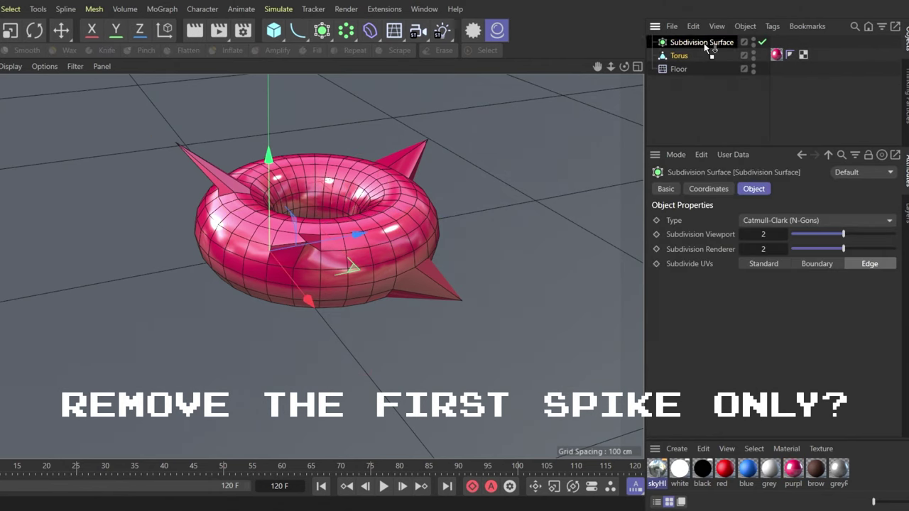
drag(705, 45, 702, 45)
click(713, 90)
scroll(332, 205, up, 5)
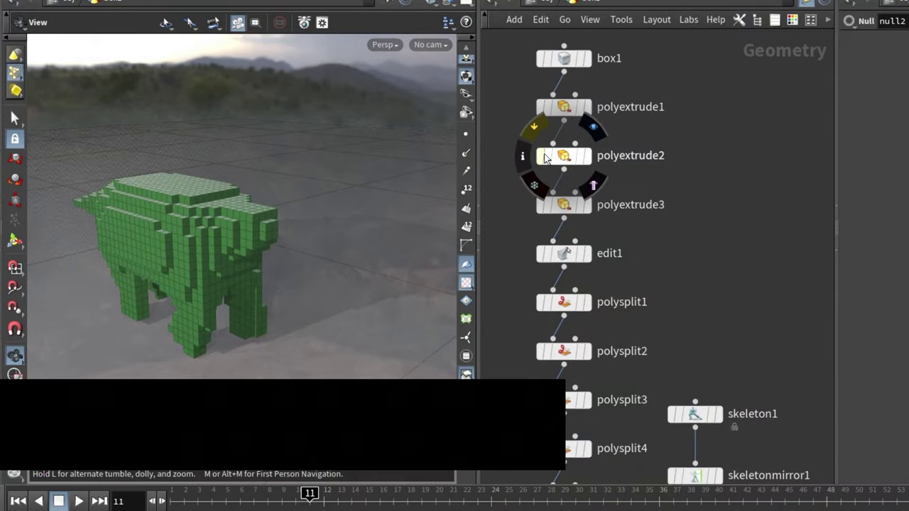
Toggle polyextrude2's bypass to compare the elephant, scrubbing frames to watch the legs move.
key(b)
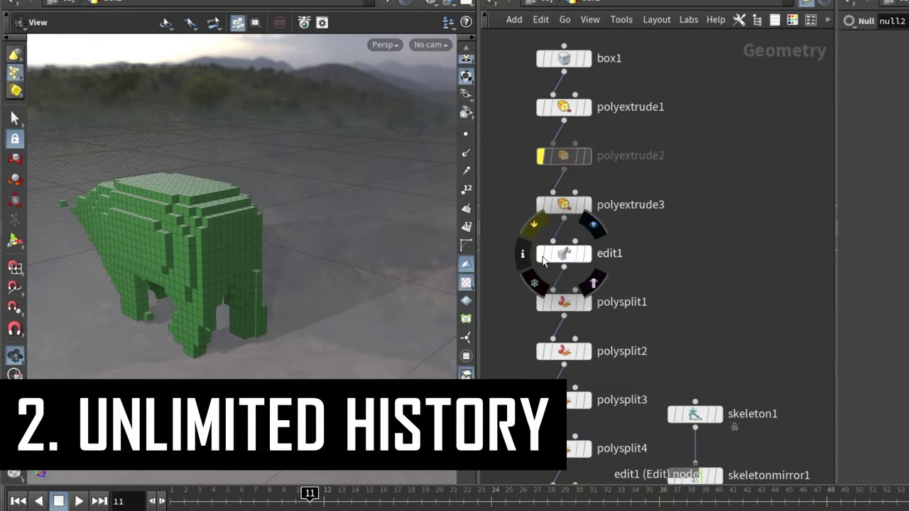
click(542, 164)
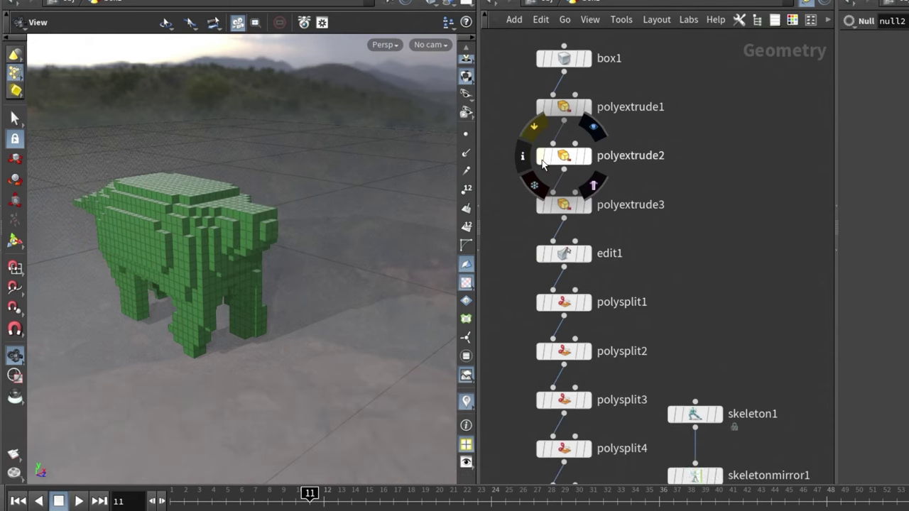
click(542, 163)
mouse_move(310, 493)
mouse_down()
mouse_move(462, 492)
mouse_move(365, 493)
mouse_up()
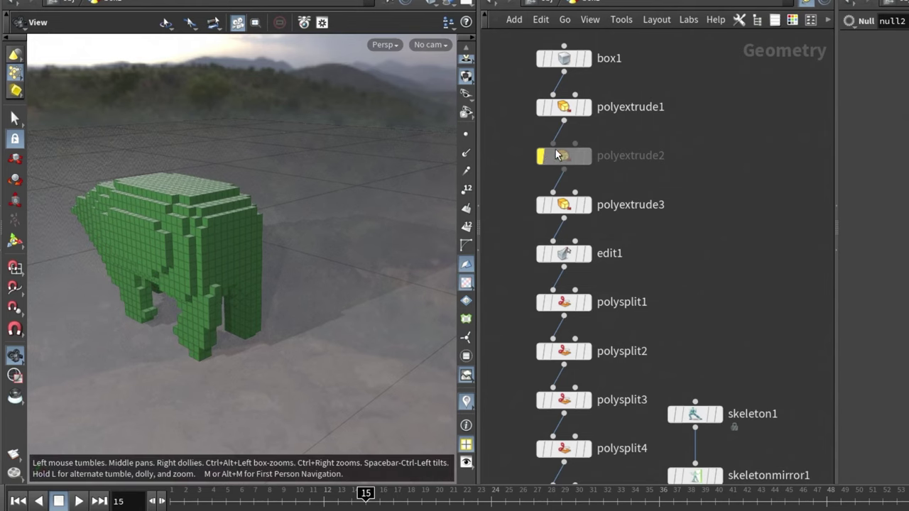
mouse_move(542, 155)
key(q)
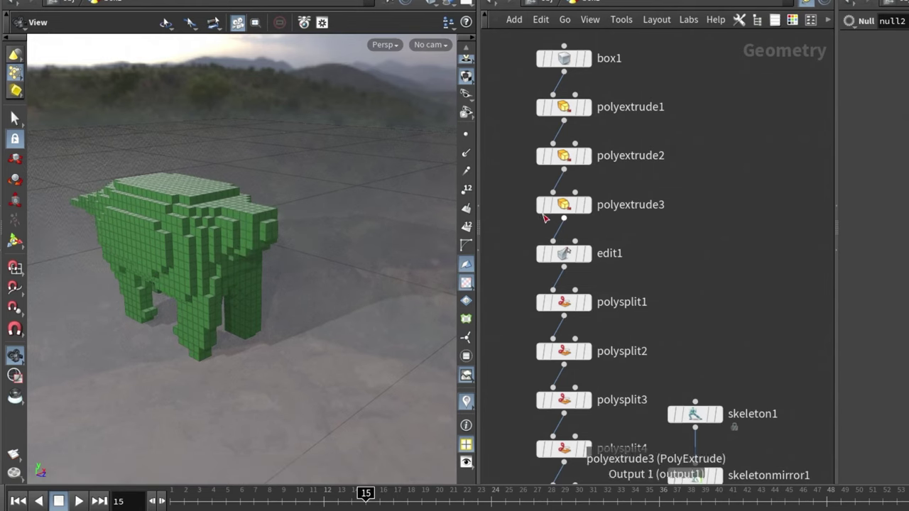
mouse_move(541, 210)
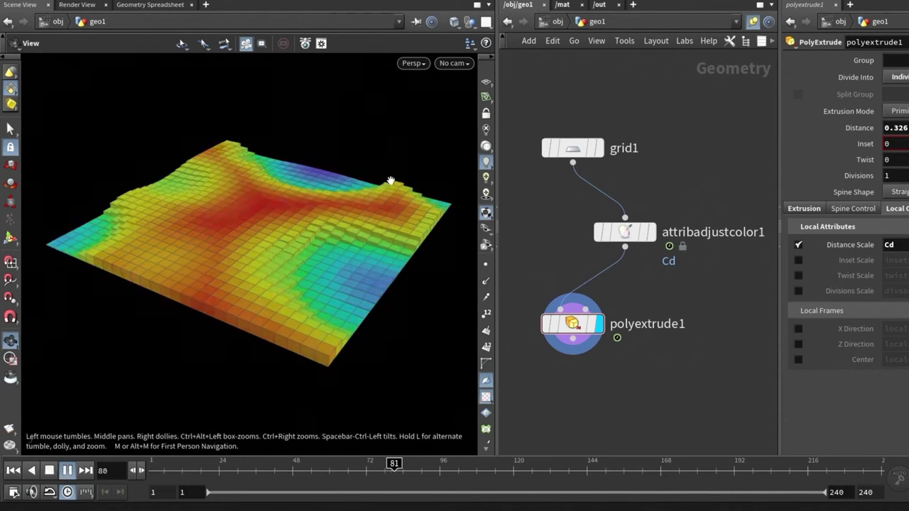
drag(268, 272, 294, 299)
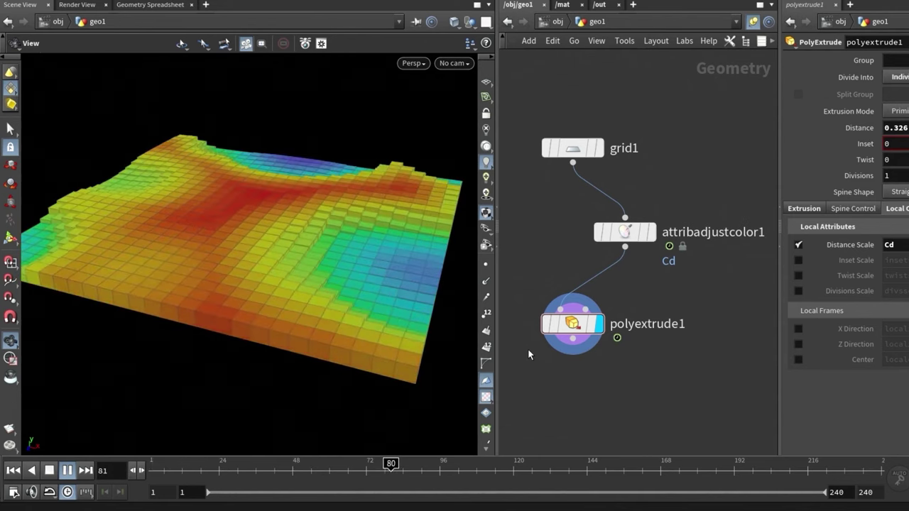
drag(433, 323, 345, 263)
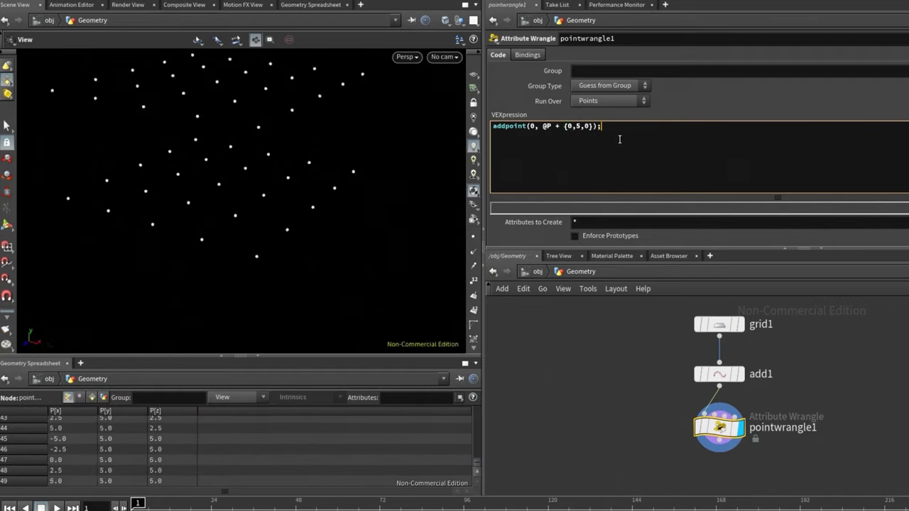
Tumble the viewport to inspect the added points 5 units above the grid.
drag(298, 199, 258, 203)
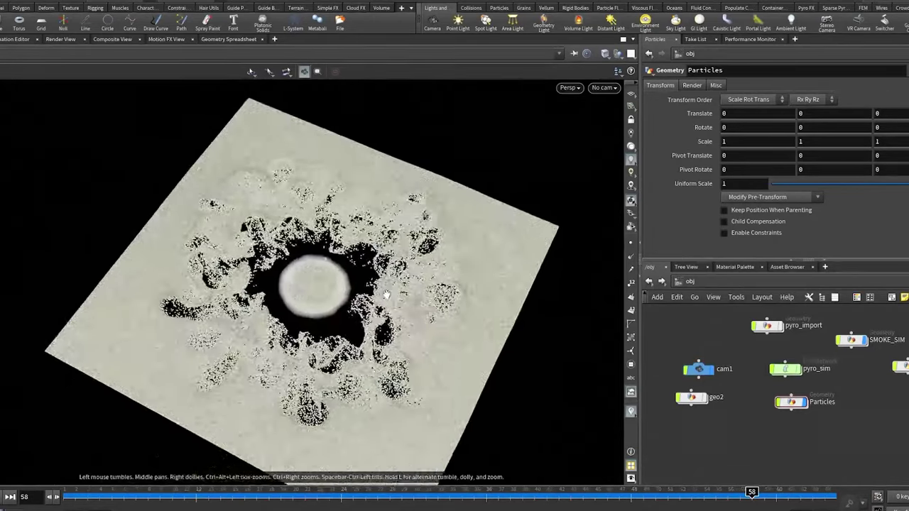
Scrub the particle simulation between frames 41, 64 and about 57 to inspect the plane.
drag(751, 497, 816, 497)
drag(397, 320, 334, 235)
drag(760, 497, 719, 499)
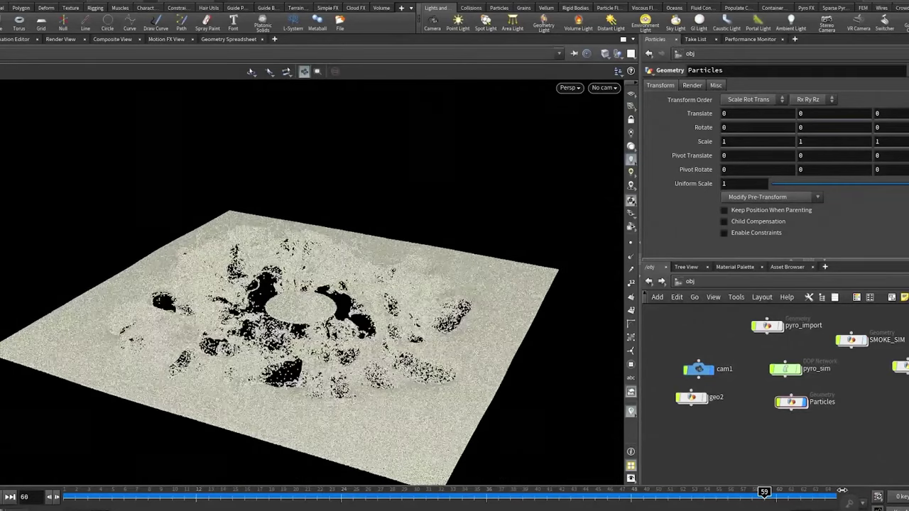
Inside the Particles network, select timewarp2, orbit to a low side view, and jump ahead.
double_click(790, 402)
scroll(752, 419, up, 5)
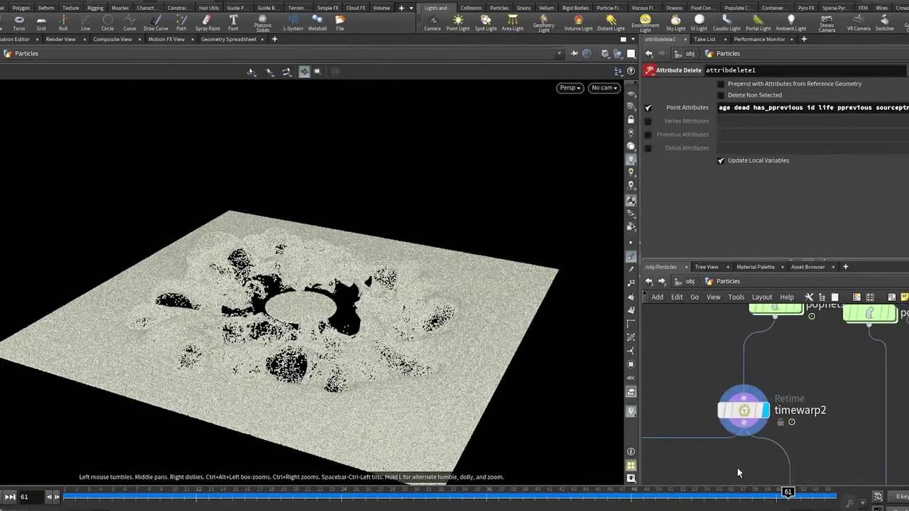
click(742, 419)
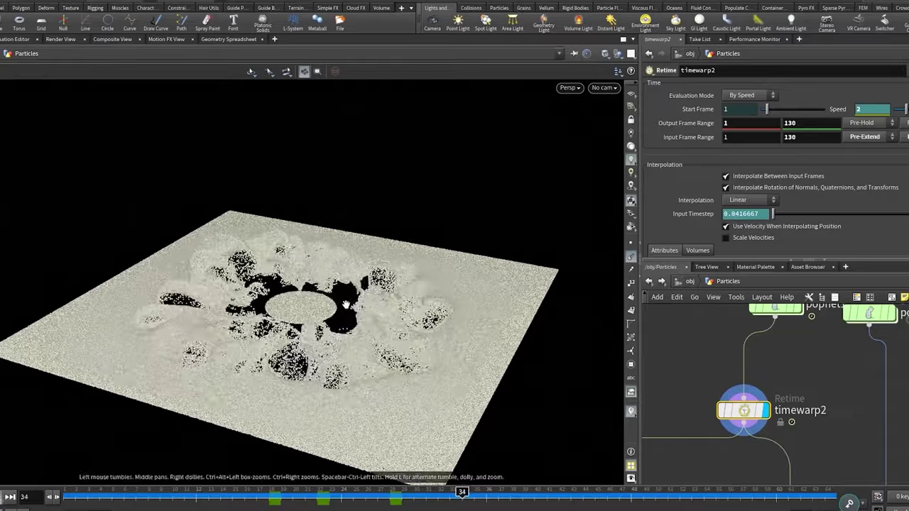
drag(319, 234, 326, 217)
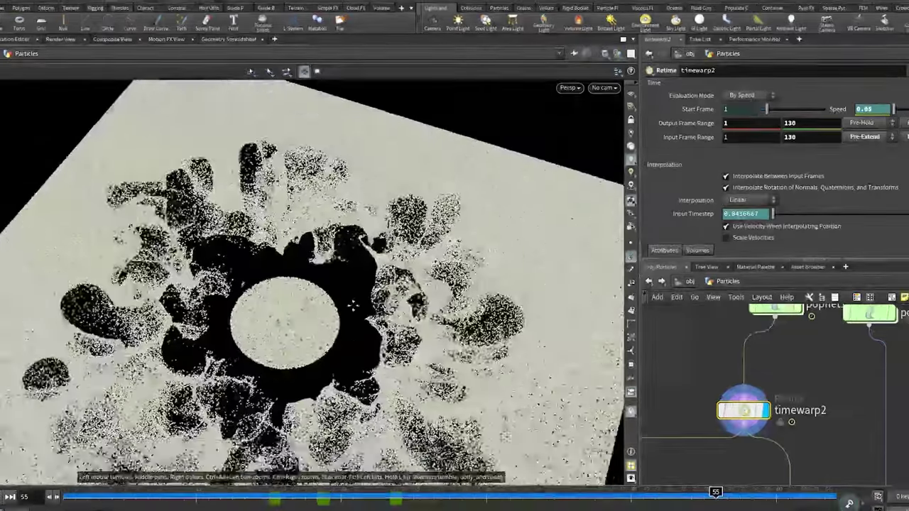
scroll(676, 449, down, 5)
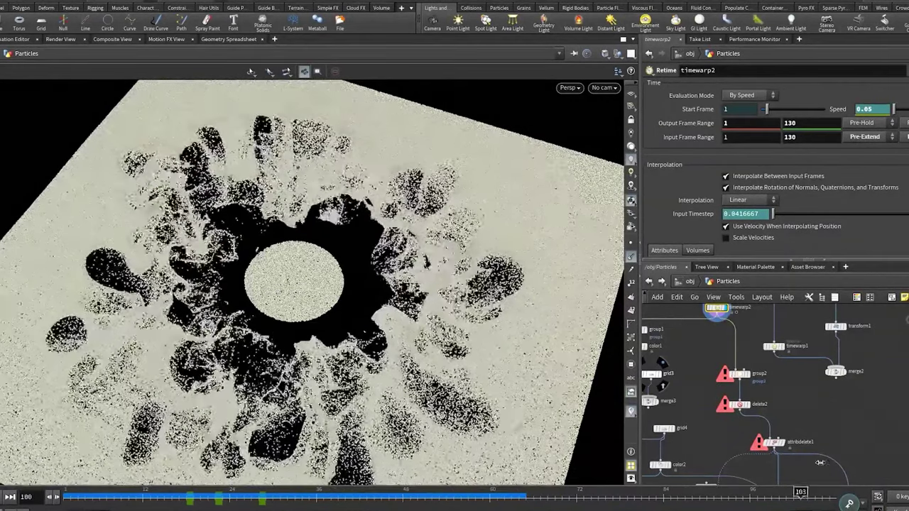
click(772, 491)
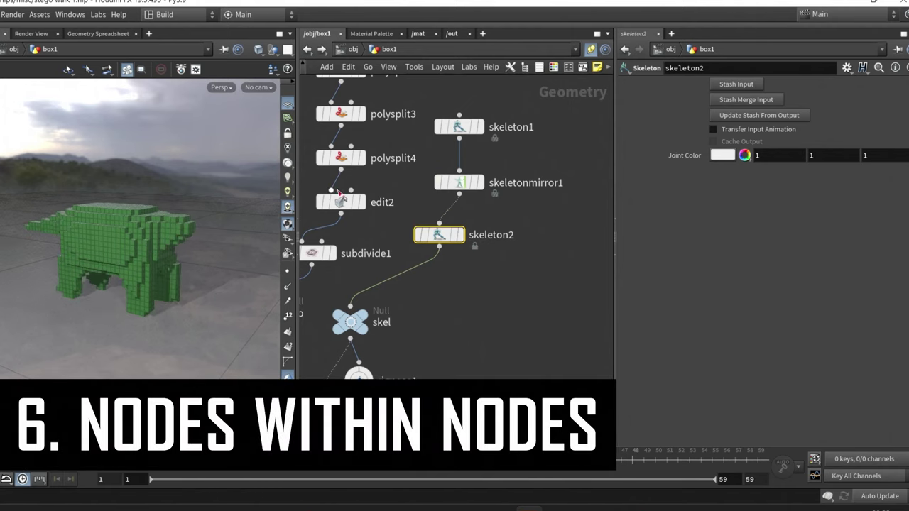
Enter skeleton2's network and maximize the network pane to show switchif2 and REF_STASH.
double_click(440, 235)
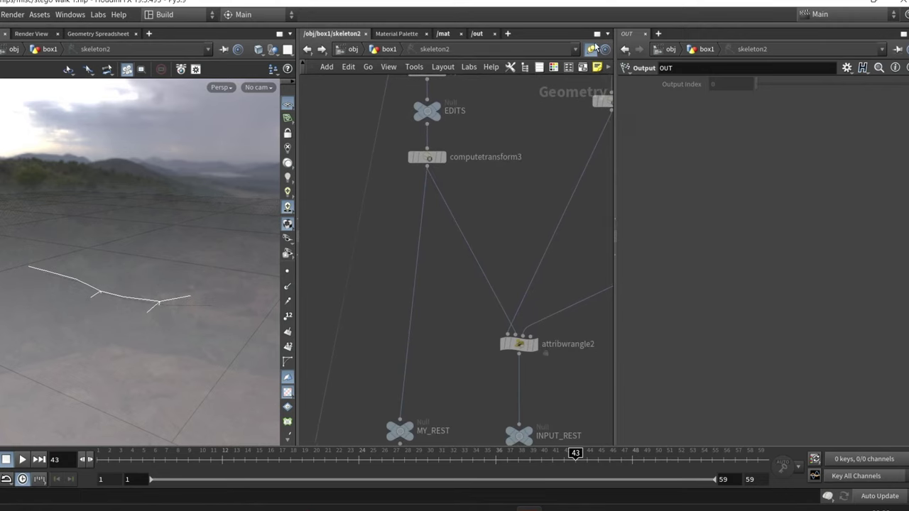
key(ctrl+b)
scroll(595, 213, down, 5)
scroll(531, 215, up, 5)
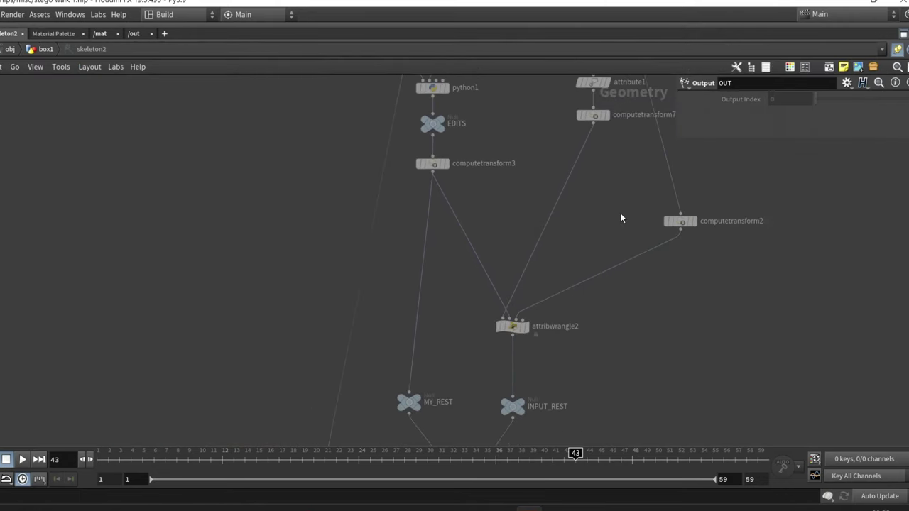
middle_drag(620, 218, 460, 408)
Pan past computetransform3, select python1, and widen the parameter pane to read its code.
middle_drag(510, 263, 544, 250)
scroll(470, 249, up, 5)
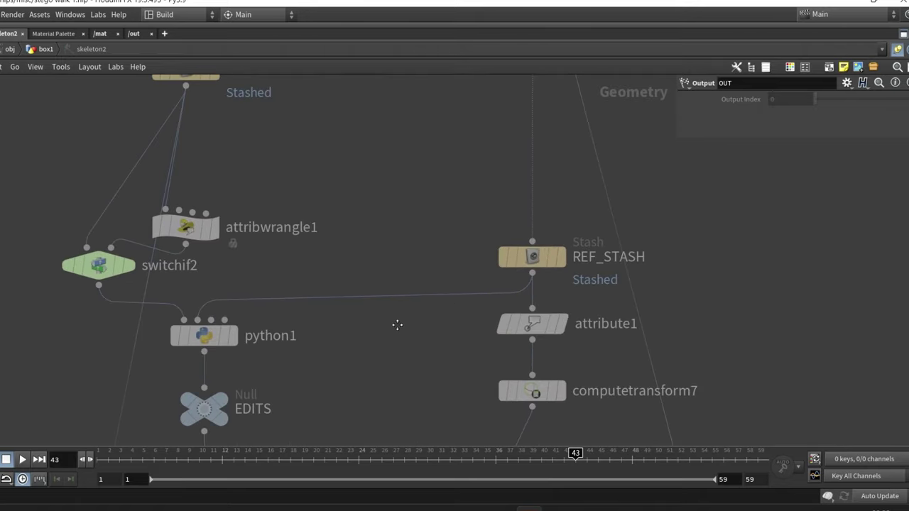
middle_drag(397, 325, 433, 188)
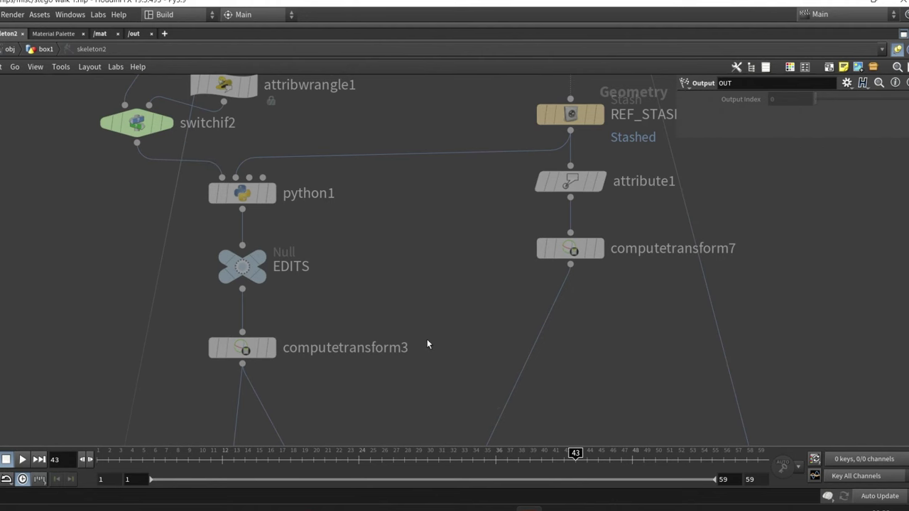
middle_drag(428, 343, 406, 349)
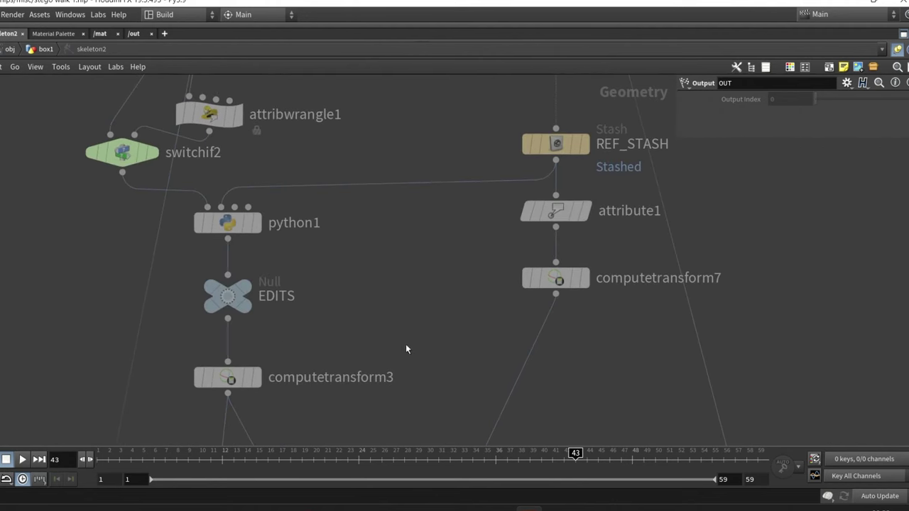
click(228, 225)
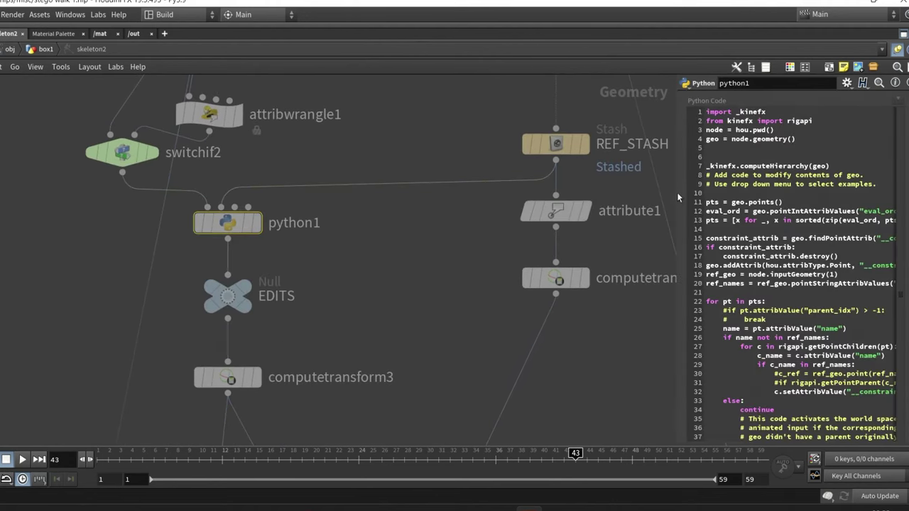
drag(679, 192, 555, 206)
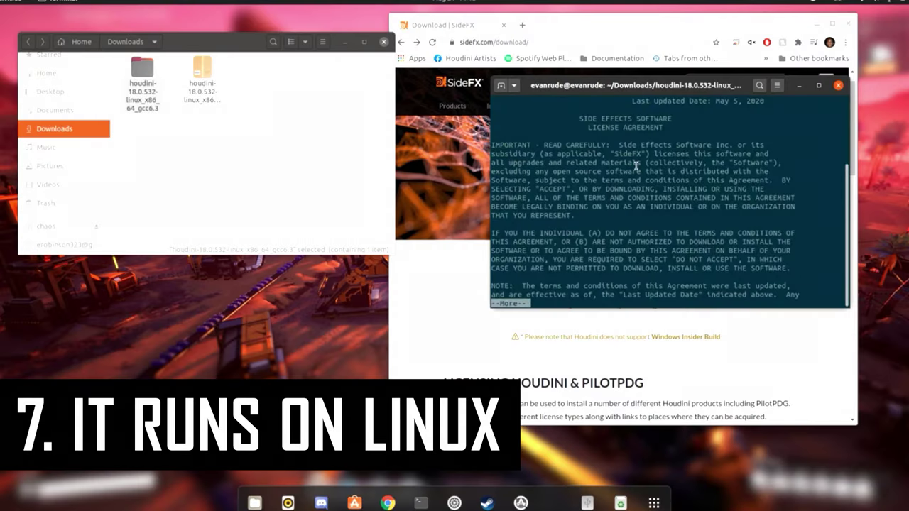
Page through the Houdini licence agreement and move the terminal window aside.
key(Return)
key(Return)
key(Return)
key(Return)
key(Return)
key(Return)
key(Return)
key(Return)
key(Return)
key(Return)
key(Return)
key(Return)
key(Return)
key(Return)
key(Return)
key(Return)
key(Return)
key(Return)
key(Return)
key(Return)
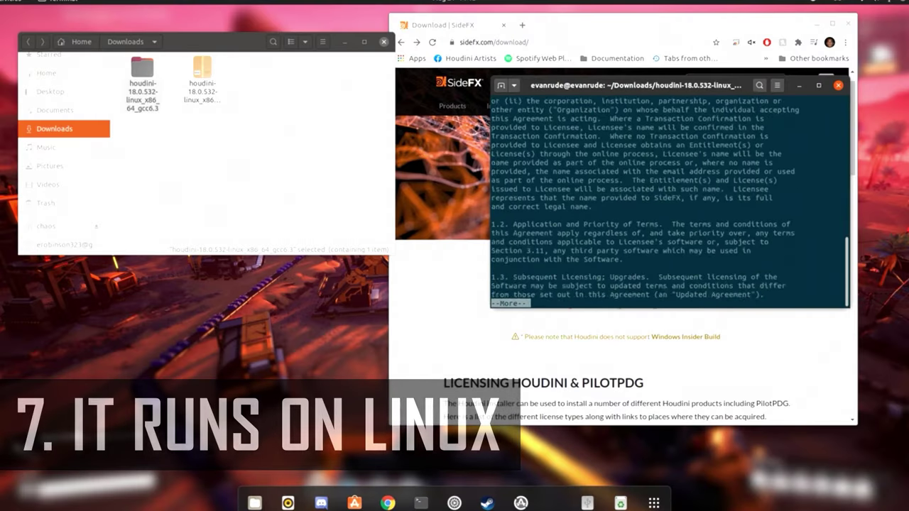
key(Return)
key(Return)
key(Return)
key(Return)
key(Return)
key(Return)
key(Return)
key(Return)
key(Return)
key(Return)
key(Return)
key(Return)
key(Return)
key(Return)
key(Return)
key(Return)
key(Return)
key(Return)
key(Return)
key(Return)
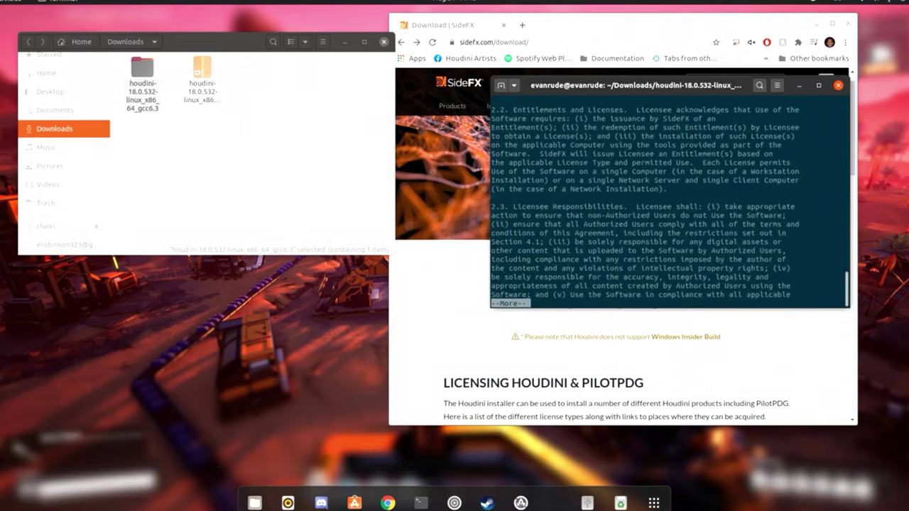
key(Return)
key(Return)
key(Return)
key(Return)
key(Return)
key(Return)
key(Return)
key(Return)
key(Return)
key(Return)
key(Return)
key(Return)
key(Return)
key(Return)
key(Return)
key(Return)
key(Return)
key(Return)
key(Return)
key(Return)
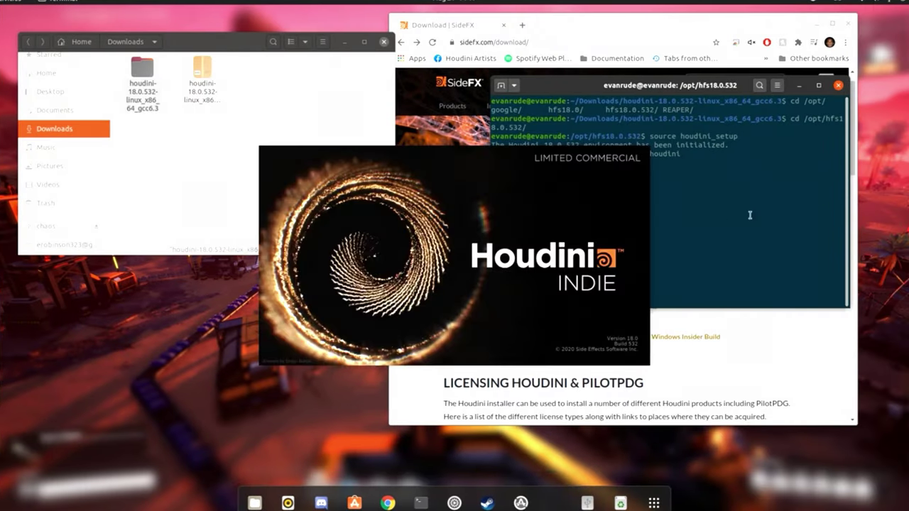
drag(687, 90, 724, 54)
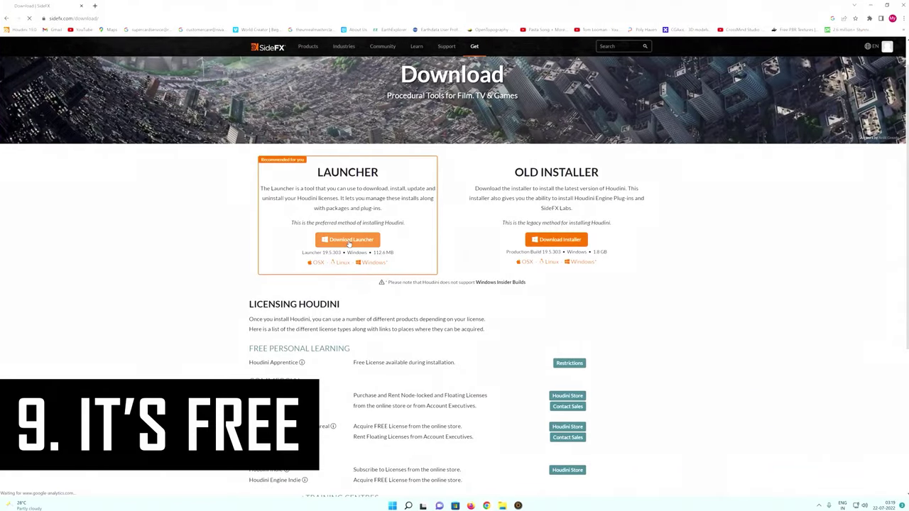
Start the Houdini Launcher download with the Download Launcher button on sidefx.com.
click(349, 240)
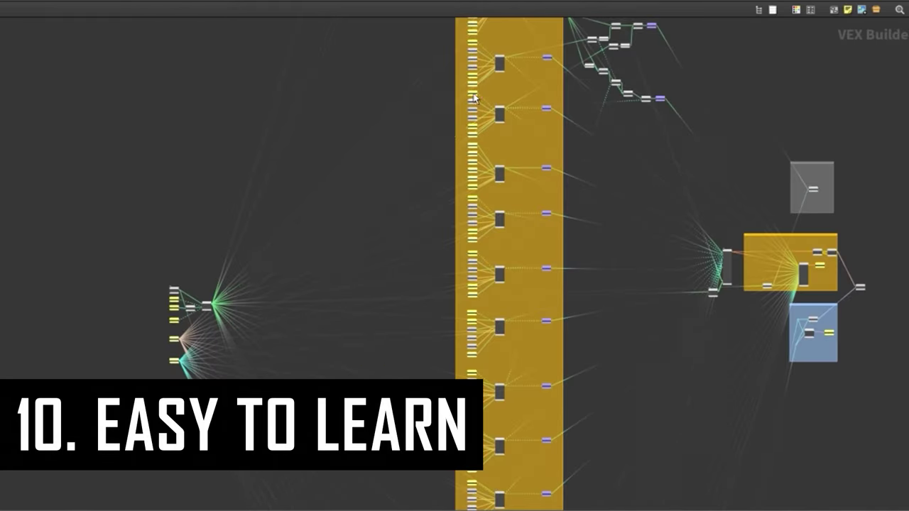
Center the long node column and drag Long Wire Fading fully left in the display options.
scroll(475, 98, up, 3)
scroll(400, 263, down, 6)
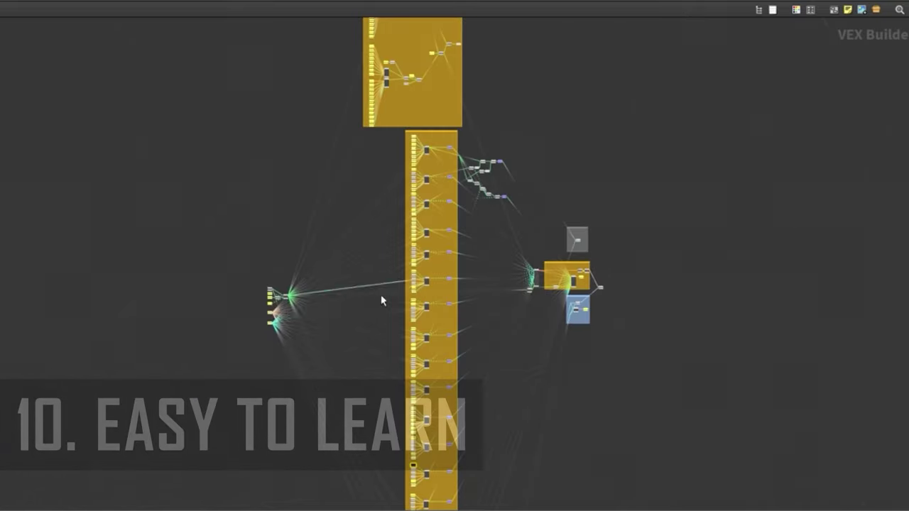
middle_drag(381, 301, 431, 195)
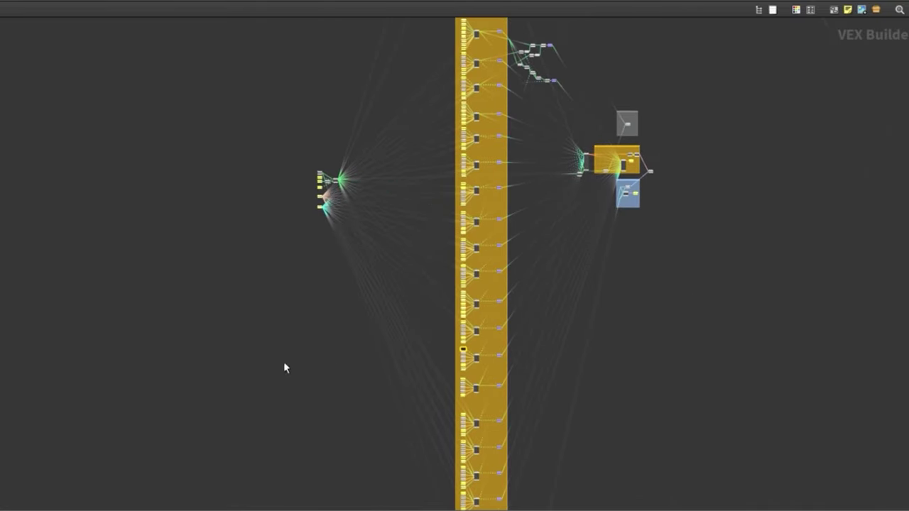
key(d)
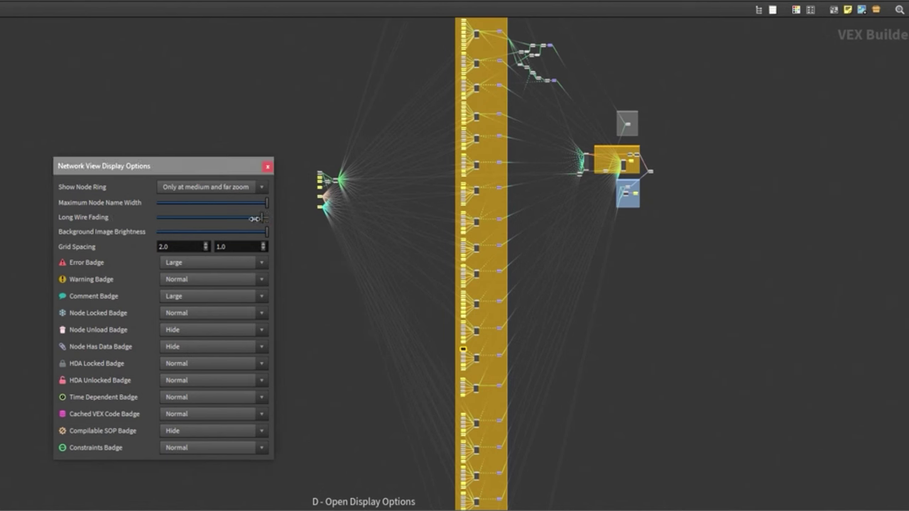
drag(254, 219, 140, 229)
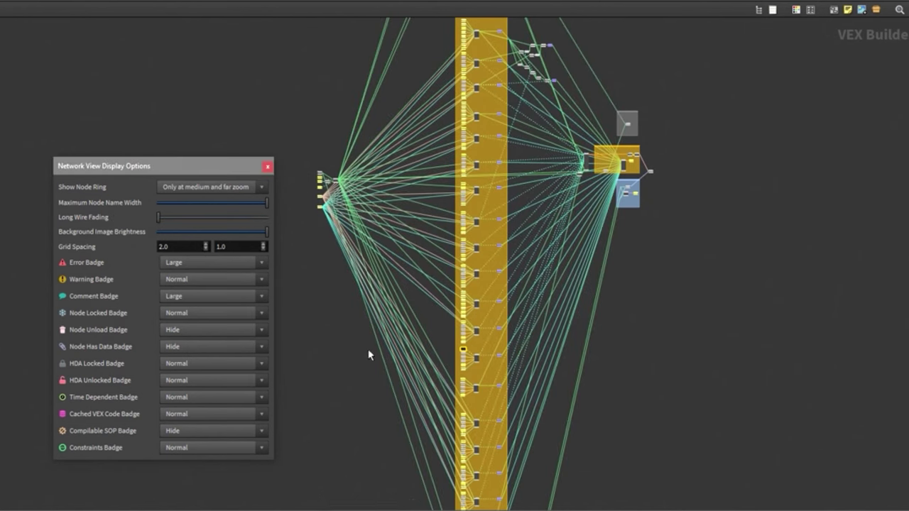
middle_drag(291, 105, 388, 139)
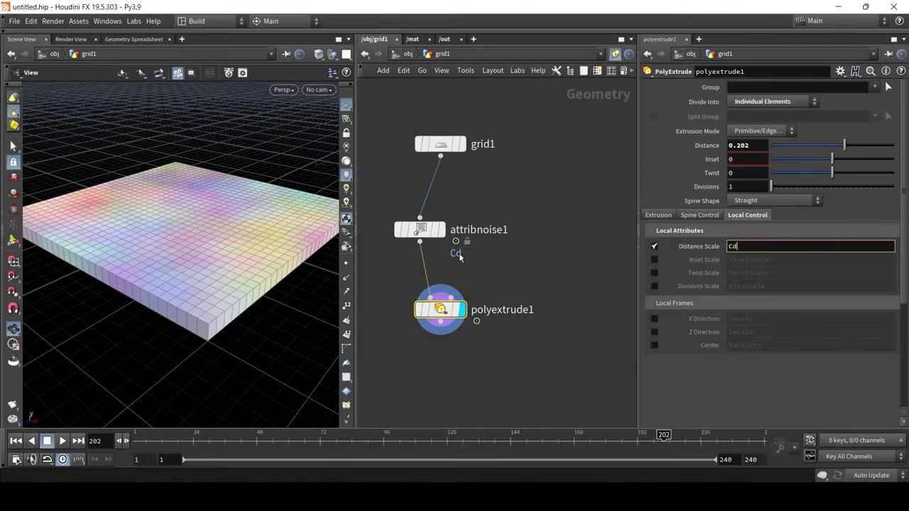
Confirm Cd as polyextrude1's Distance Scale attribute.
key(Return)
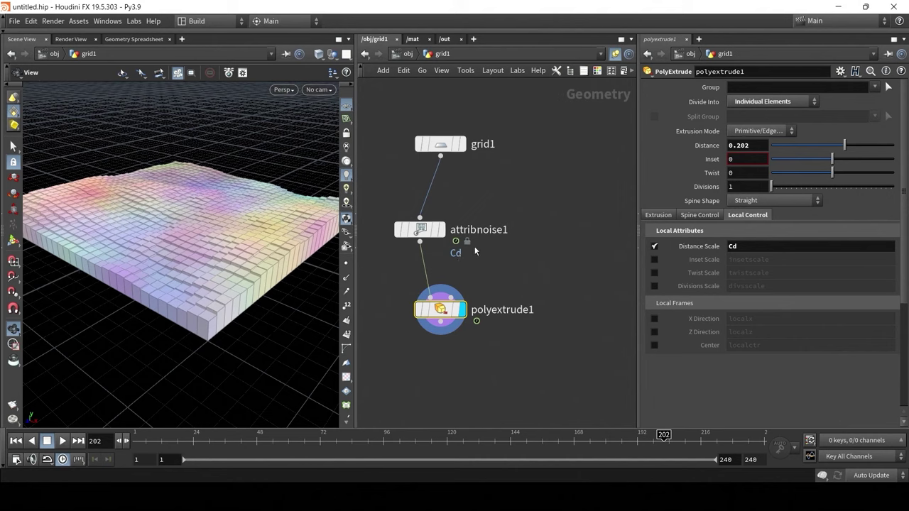